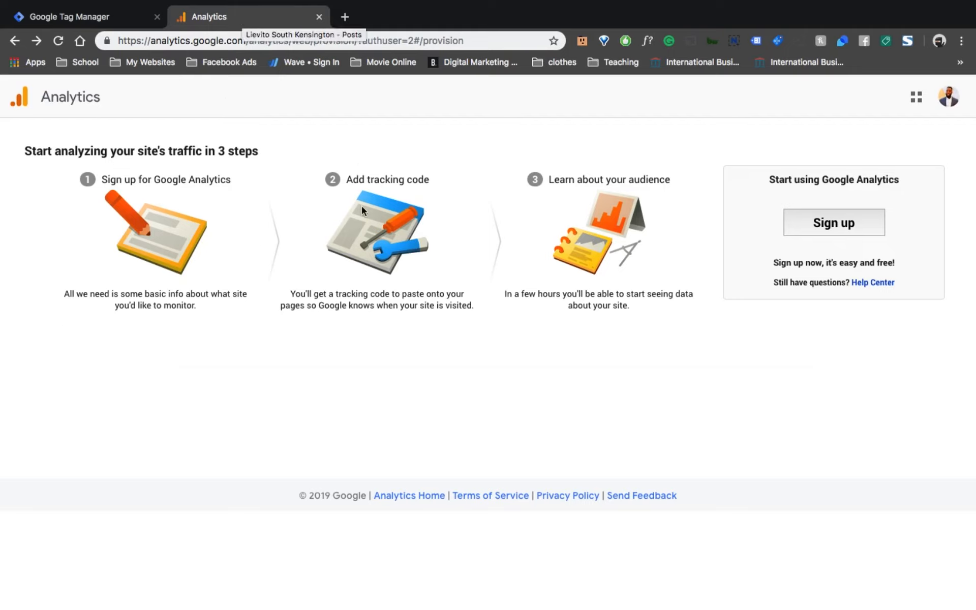
Start signing up for a new Analytics website account and enter the site owner's name as the account name.
{"action": "left_click", "coordinate": [860, 222]}
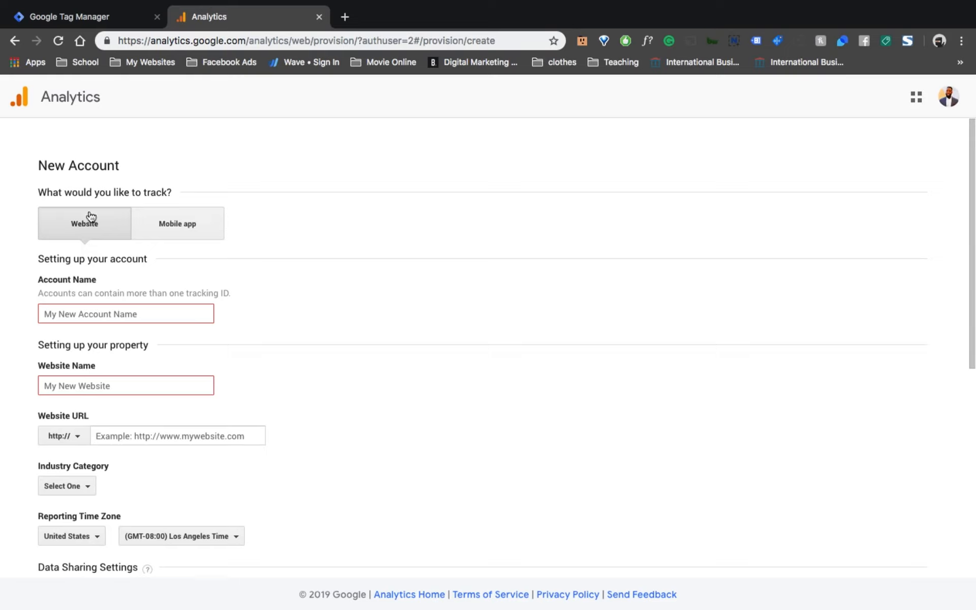
{"action": "left_click", "coordinate": [124, 312]}
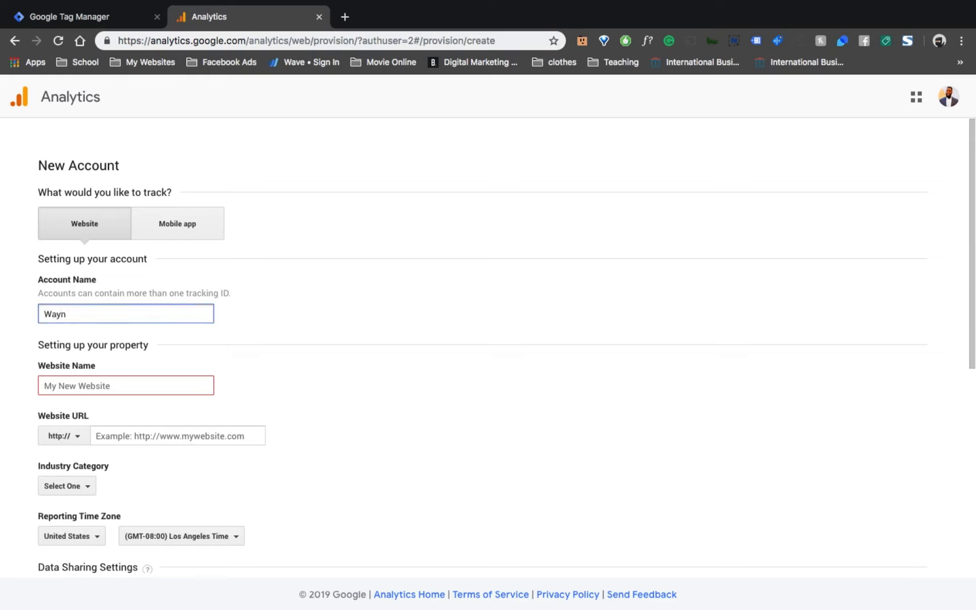
Copy the account name into the website name field so both fields hold the same name.
{"action": "left_click", "coordinate": [95, 385]}
{"action": "left_click_drag", "start_coordinate": [132, 307], "coordinate": [20, 315]}
{"action": "key", "text": "ctrl+c"}
{"action": "key", "text": "BackSpace"}
{"action": "left_click", "coordinate": [63, 385]}
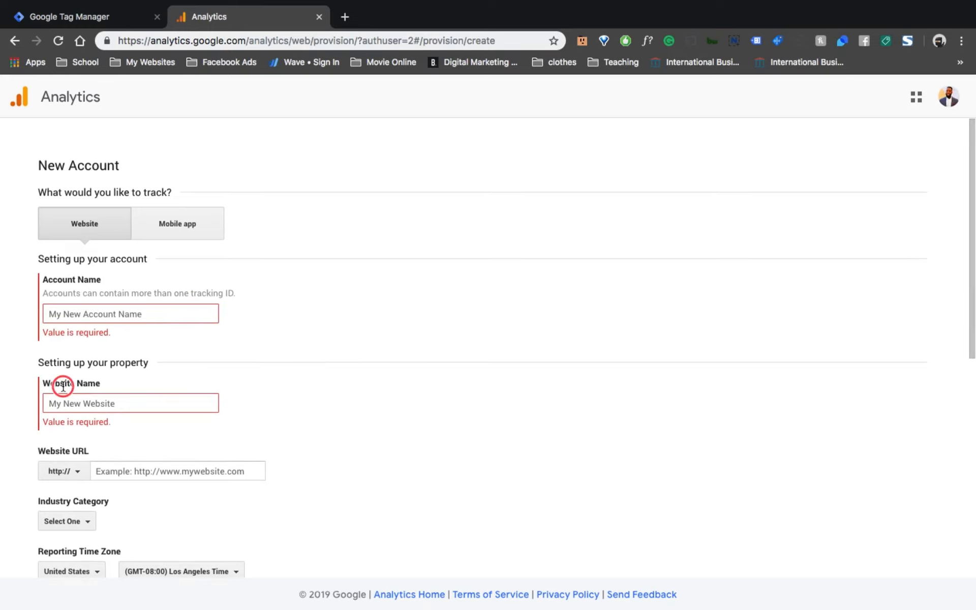
{"action": "key", "text": "ctrl+v"}
{"action": "left_click", "coordinate": [120, 313]}
{"action": "key", "text": "ctrl+v"}
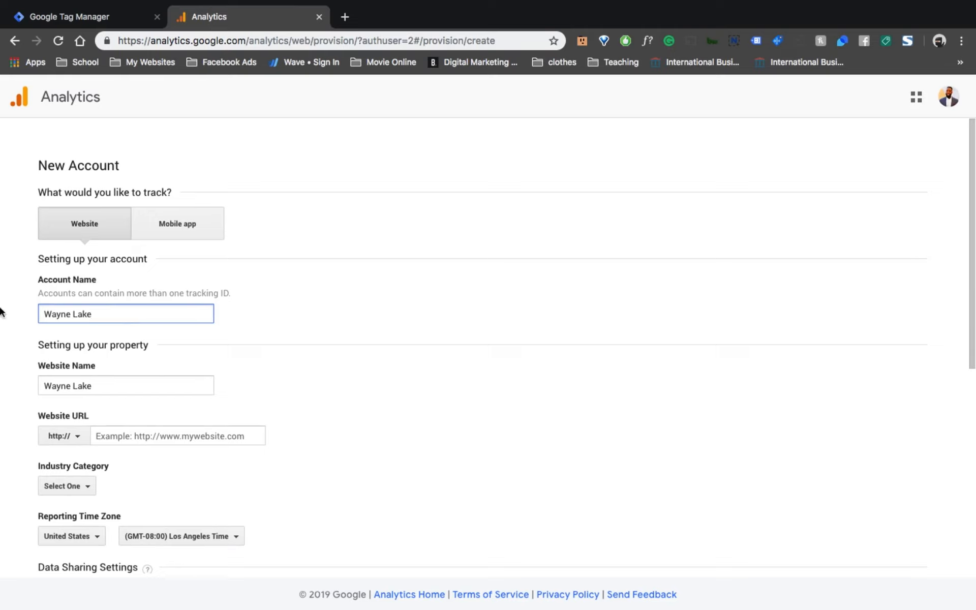
{"action": "left_click", "coordinate": [136, 440]}
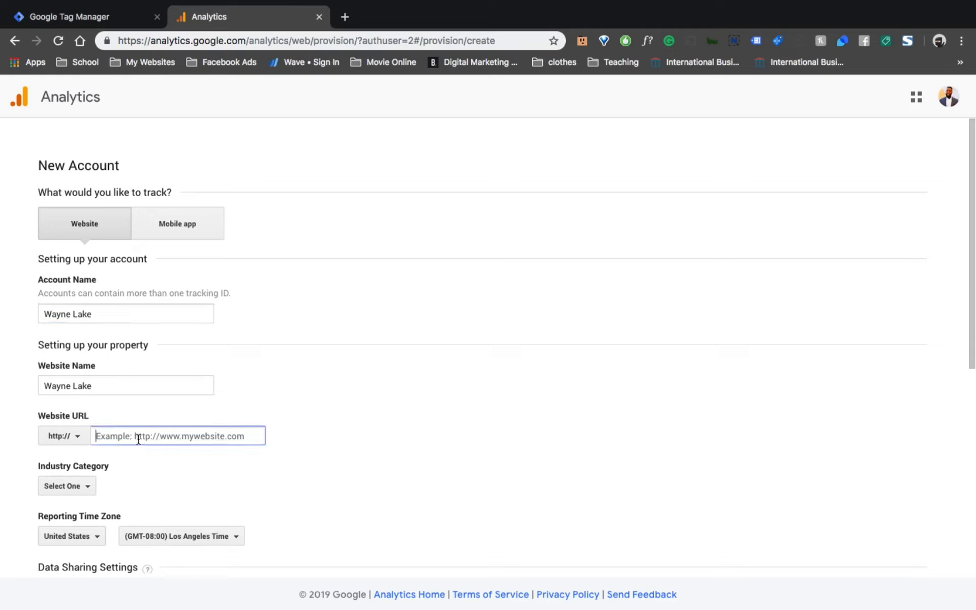
{"action": "left_click", "coordinate": [79, 439]}
{"action": "left_click", "coordinate": [96, 478]}
{"action": "left_click", "coordinate": [124, 437]}
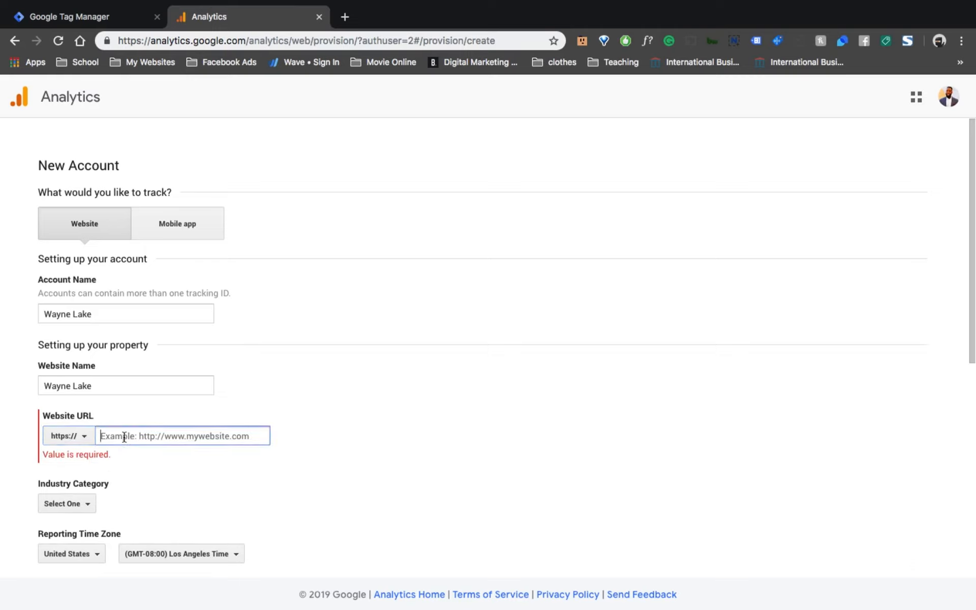
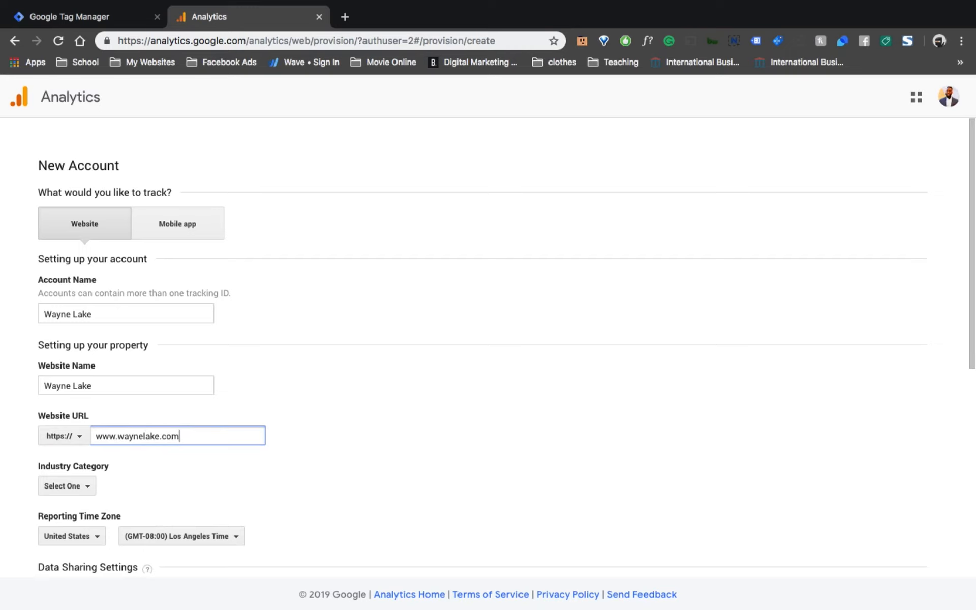
Set the industry category to Other.
{"action": "scroll", "coordinate": [9, 447], "scroll_direction": "down", "scroll_amount": 1}
{"action": "left_click", "coordinate": [79, 456]}
{"action": "scroll", "coordinate": [152, 422], "scroll_direction": "down", "scroll_amount": 3}
{"action": "scroll", "coordinate": [253, 375], "scroll_direction": "down", "scroll_amount": 2}
{"action": "scroll", "coordinate": [134, 267], "scroll_direction": "down", "scroll_amount": 1}
{"action": "scroll", "coordinate": [134, 265], "scroll_direction": "down", "scroll_amount": 5}
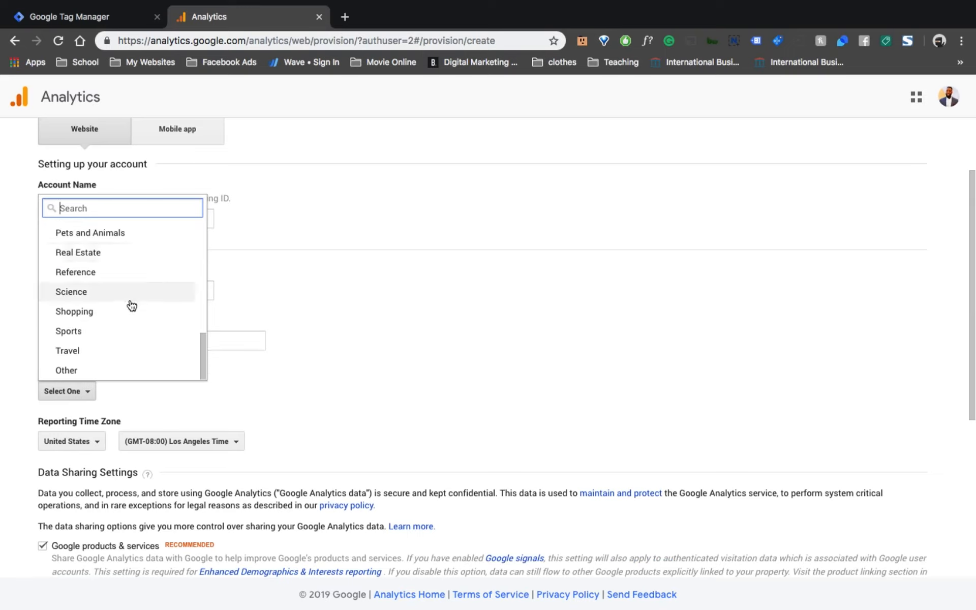
{"action": "scroll", "coordinate": [130, 307], "scroll_direction": "up", "scroll_amount": 4}
{"action": "scroll", "coordinate": [113, 310], "scroll_direction": "up", "scroll_amount": 4}
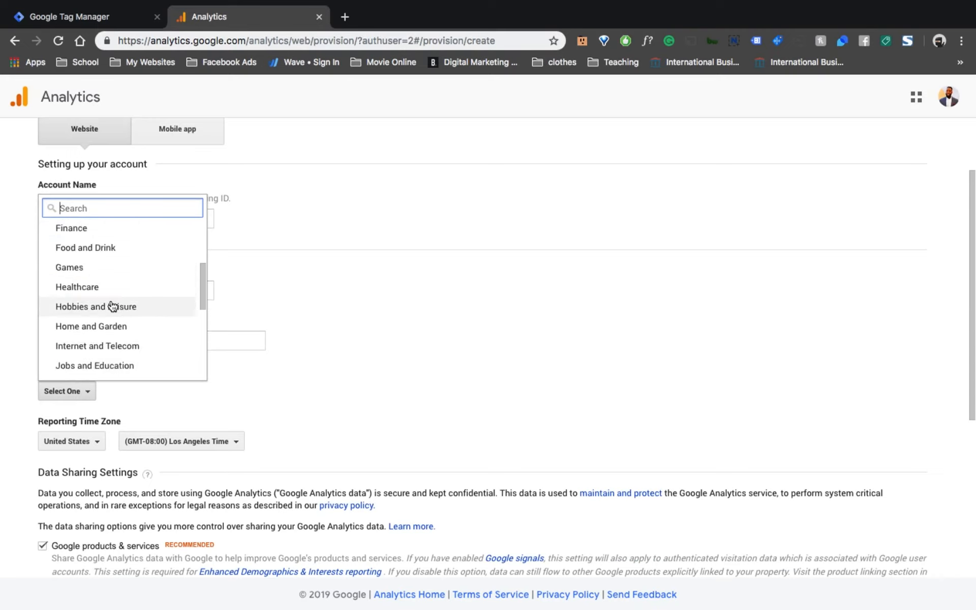
{"action": "scroll", "coordinate": [113, 295], "scroll_direction": "up", "scroll_amount": 3}
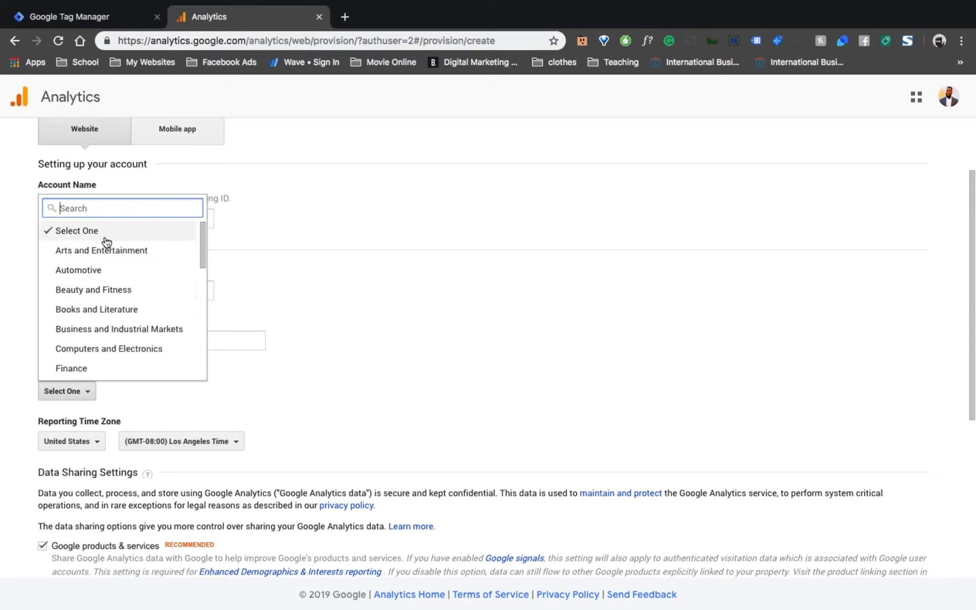
{"action": "left_click_drag", "start_coordinate": [201, 256], "coordinate": [198, 374]}
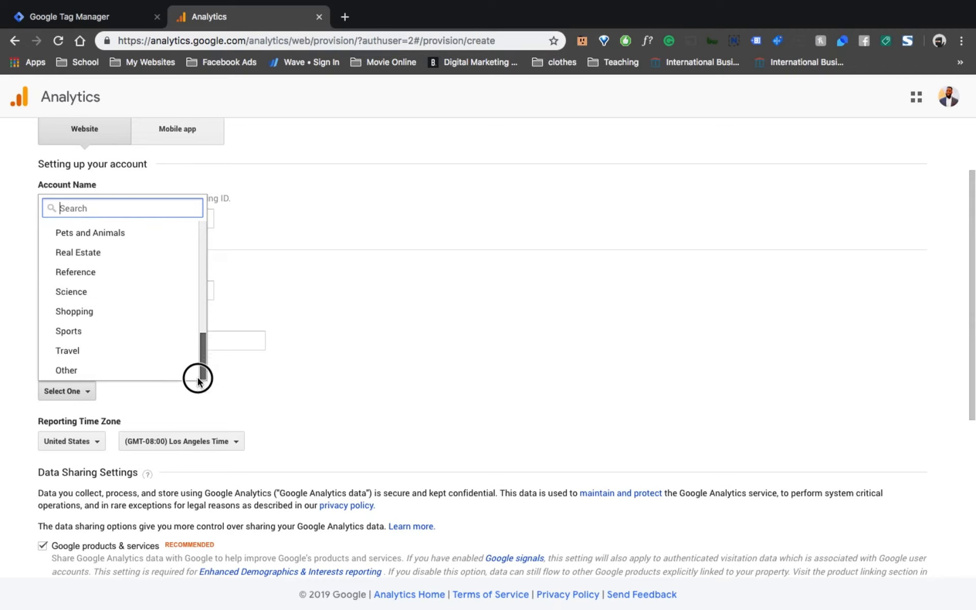
{"action": "left_click", "coordinate": [68, 369]}
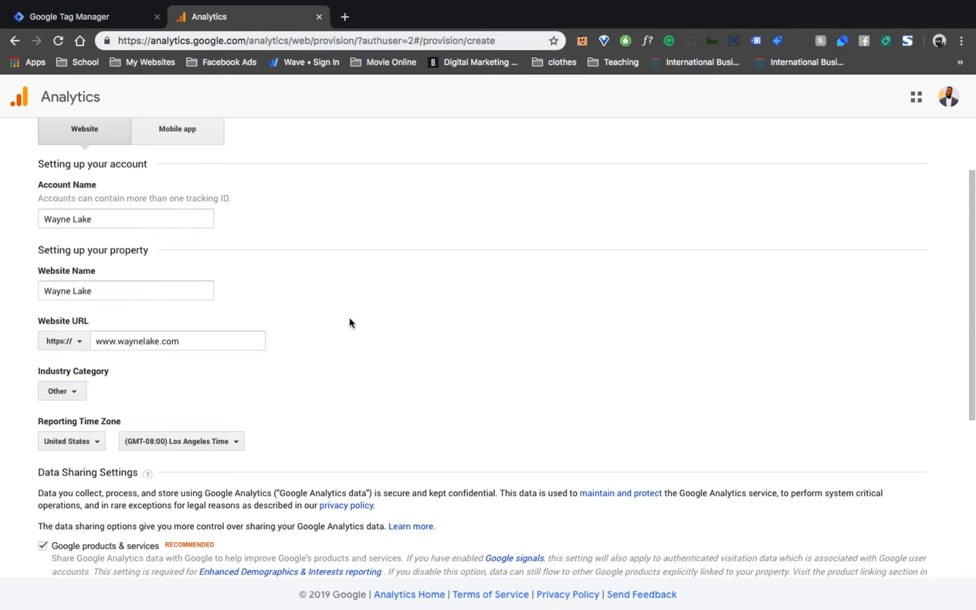
Set the reporting time zone country to Canada.
{"action": "scroll", "coordinate": [349, 321], "scroll_direction": "down", "scroll_amount": 1}
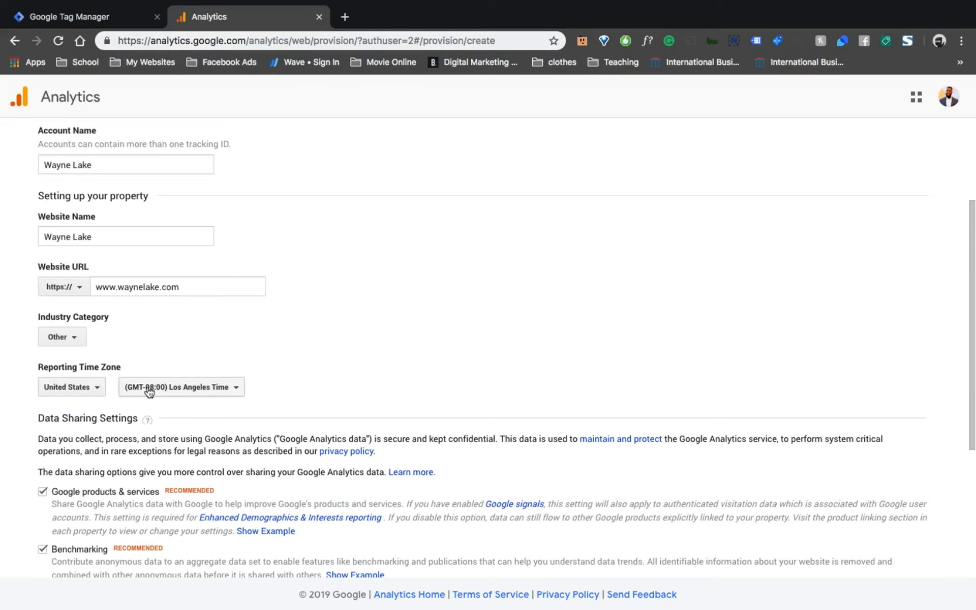
{"action": "left_click", "coordinate": [62, 394]}
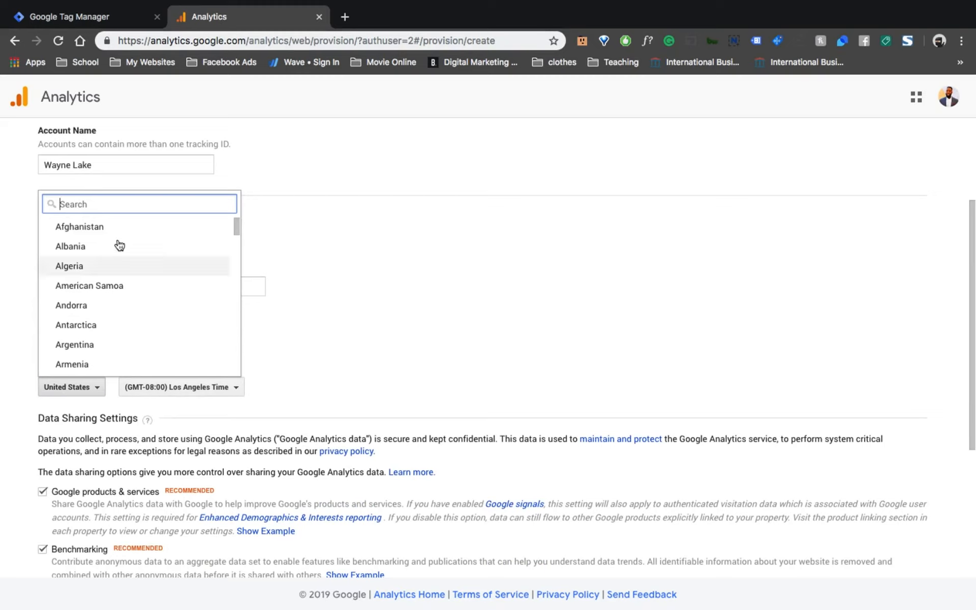
{"action": "type", "text": "cana"}
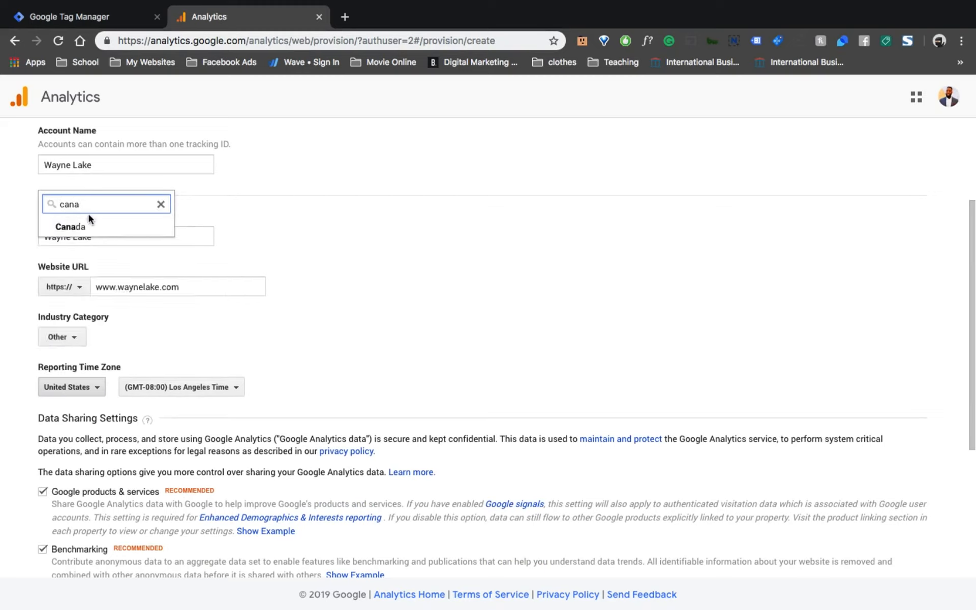
{"action": "left_click", "coordinate": [88, 223]}
Set the reporting time zone to (GMT-05:00) Toronto Time.
{"action": "left_click", "coordinate": [148, 390]}
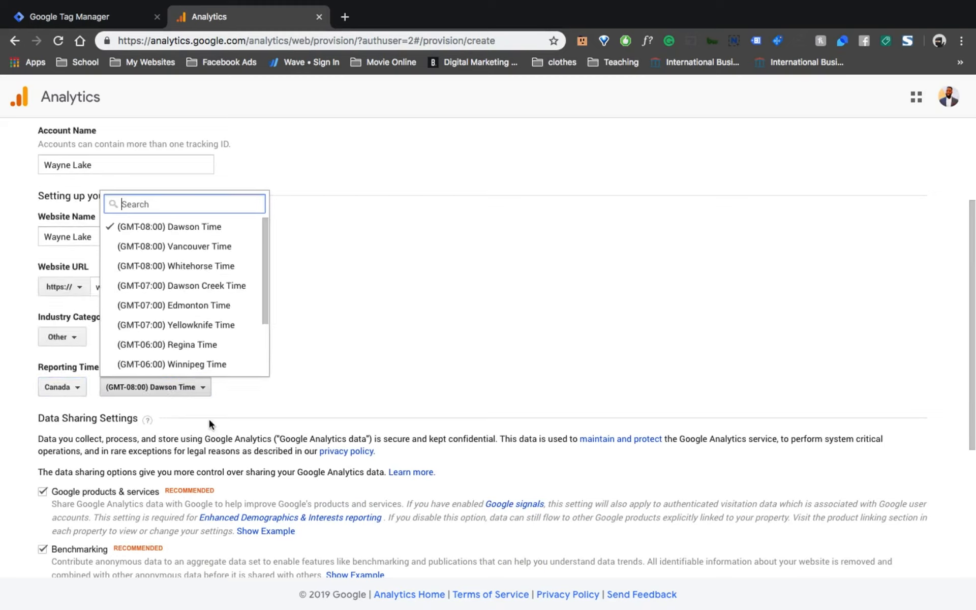
{"action": "scroll", "coordinate": [240, 264], "scroll_direction": "down", "scroll_amount": 2}
{"action": "scroll", "coordinate": [240, 264], "scroll_direction": "down", "scroll_amount": 2}
{"action": "scroll", "coordinate": [228, 315], "scroll_direction": "down", "scroll_amount": 1}
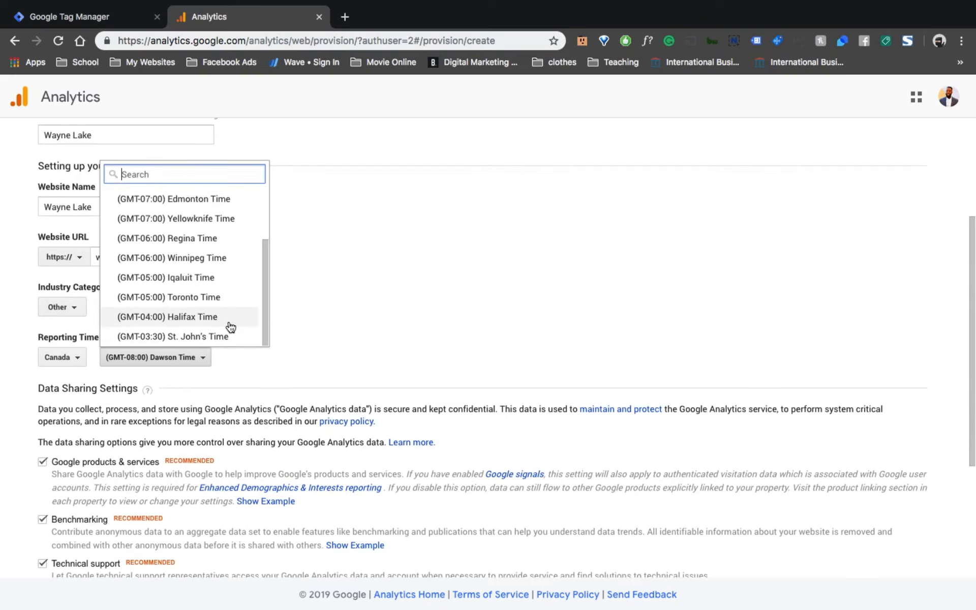
{"action": "scroll", "coordinate": [227, 297], "scroll_direction": "up", "scroll_amount": 2}
{"action": "scroll", "coordinate": [230, 292], "scroll_direction": "up", "scroll_amount": 2}
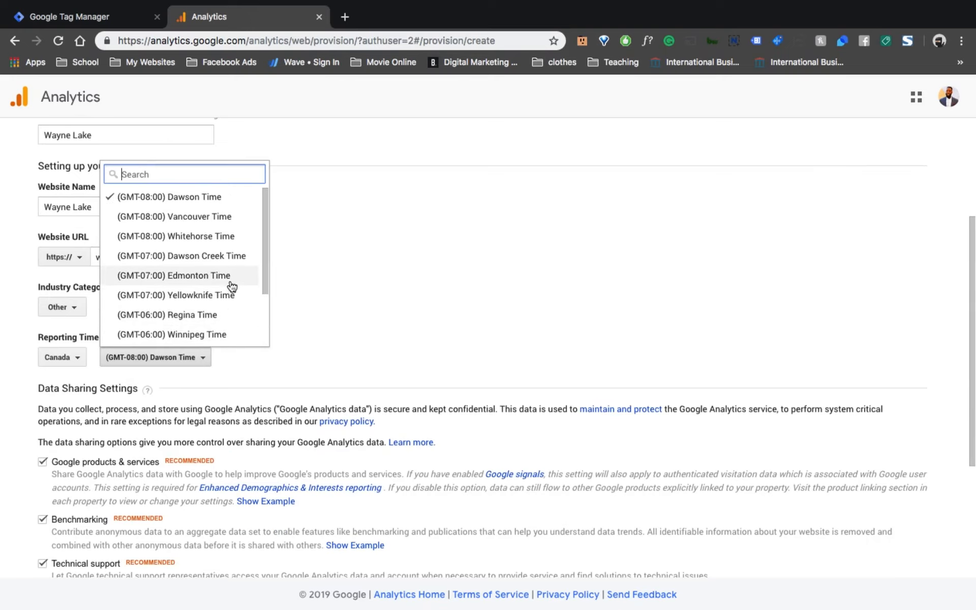
{"action": "scroll", "coordinate": [229, 283], "scroll_direction": "down", "scroll_amount": 3}
{"action": "left_click", "coordinate": [213, 301]}
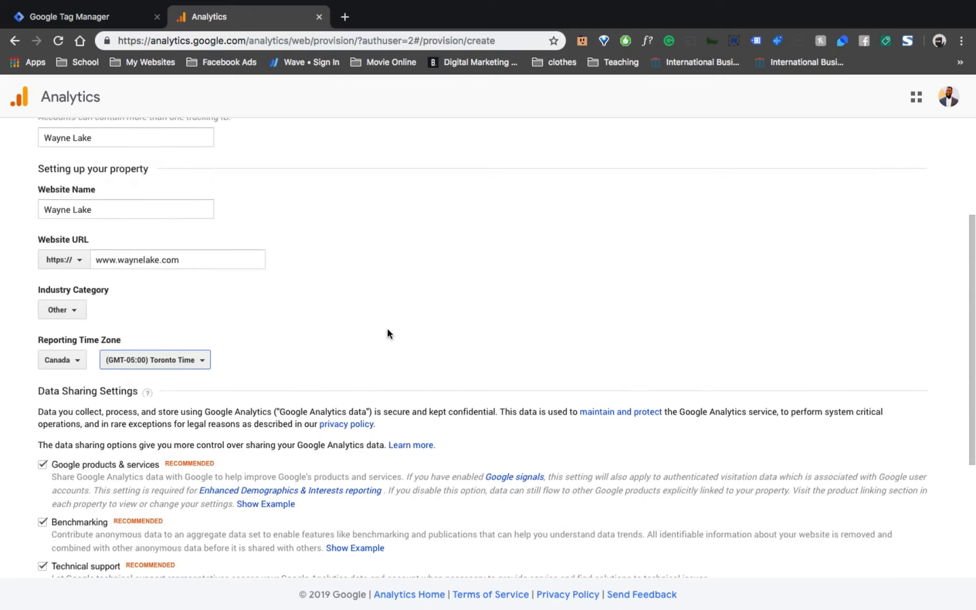
Turn off the Technical support and Benchmarking data sharing options and request a tracking ID.
{"action": "scroll", "coordinate": [376, 330], "scroll_direction": "down", "scroll_amount": 5}
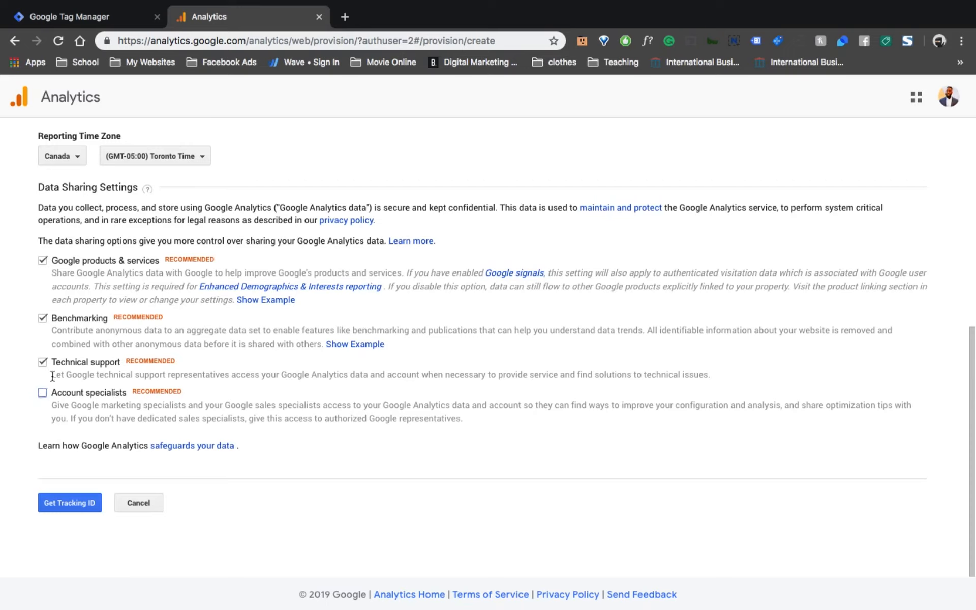
{"action": "left_click", "coordinate": [43, 362]}
{"action": "left_click", "coordinate": [42, 318]}
{"action": "left_click", "coordinate": [76, 507]}
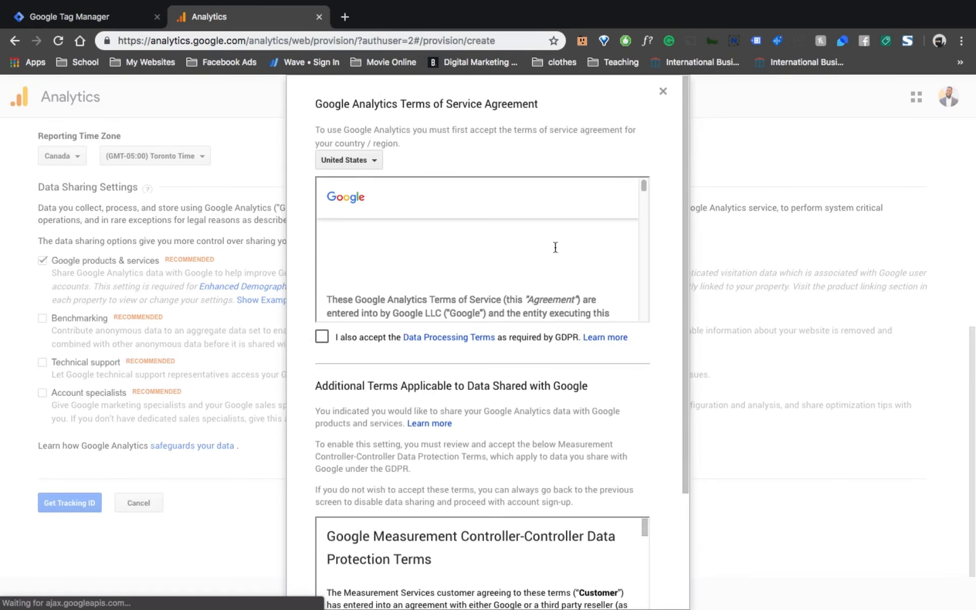
Set the terms of service country to Canada.
{"action": "left_click", "coordinate": [374, 161]}
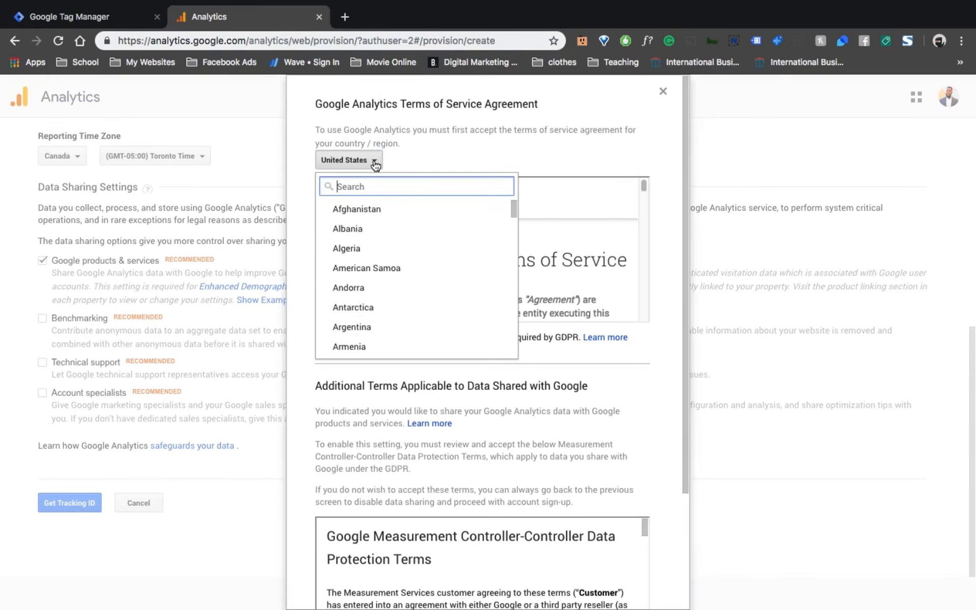
{"action": "type", "text": "cana"}
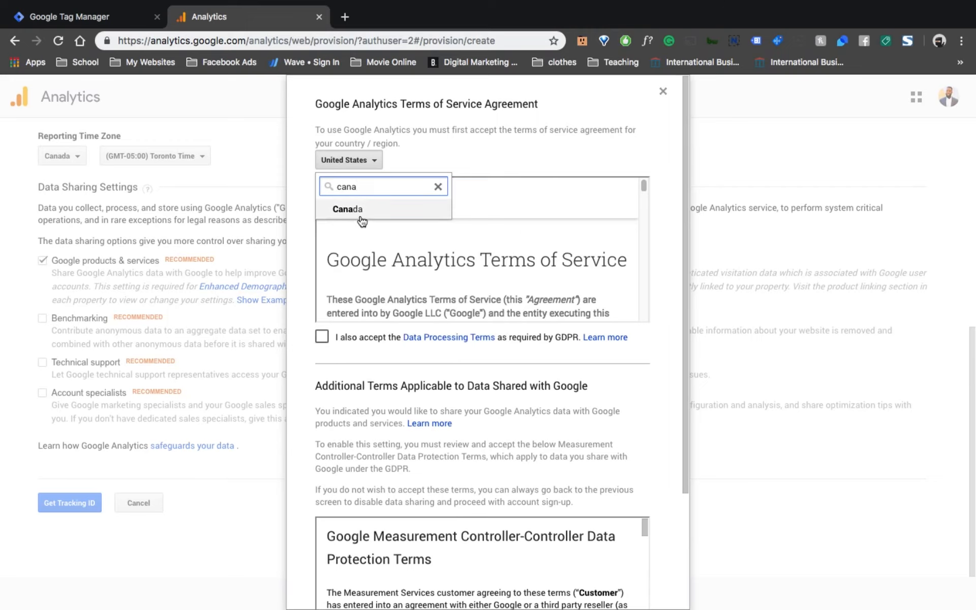
{"action": "left_click", "coordinate": [351, 209]}
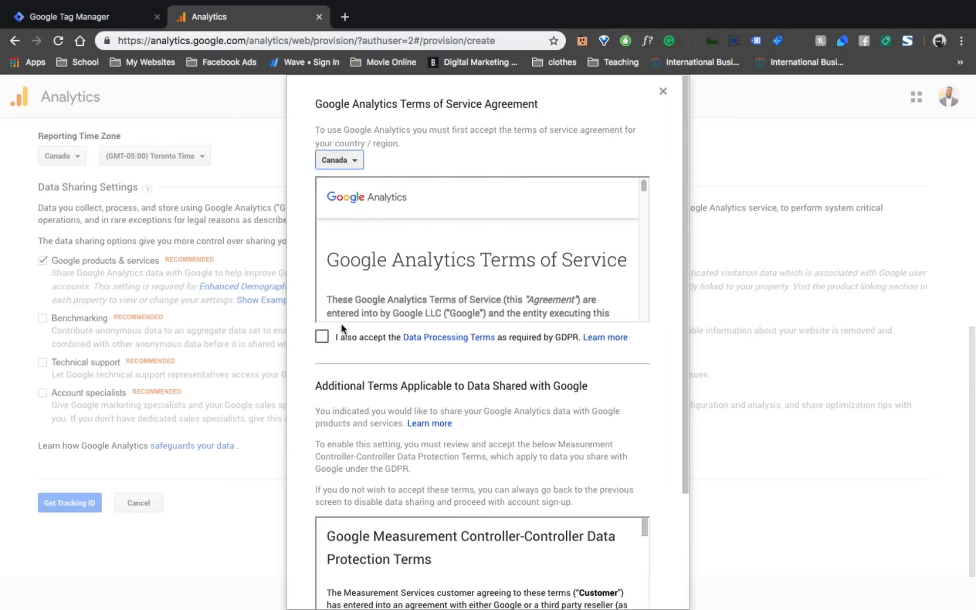
Accept the Data Processing Terms and the Measurement Controller-Controller Data Protection Terms, then agree to the terms.
{"action": "left_click", "coordinate": [323, 338]}
{"action": "scroll", "coordinate": [352, 316], "scroll_direction": "down", "scroll_amount": 5}
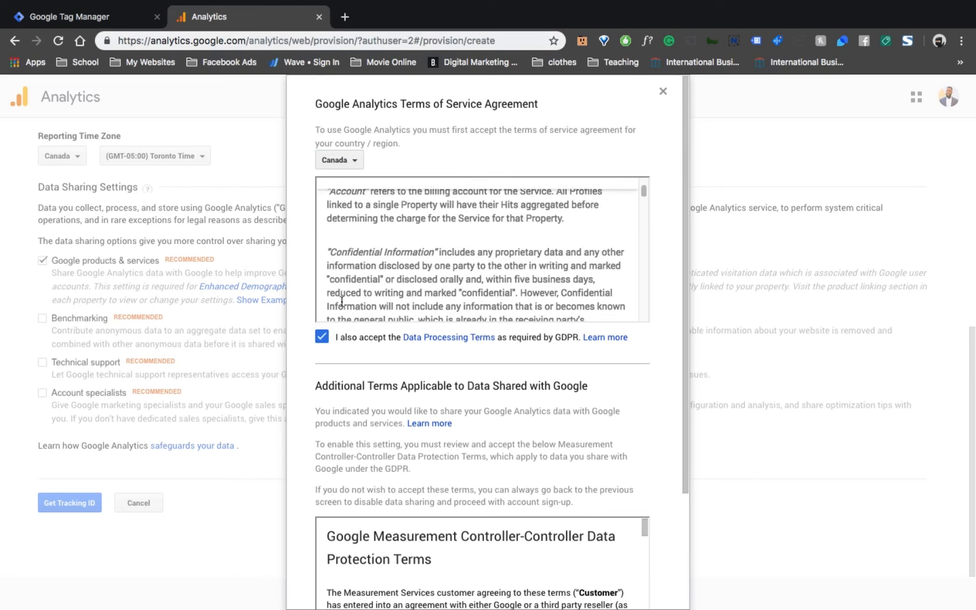
{"action": "scroll", "coordinate": [430, 221], "scroll_direction": "down", "scroll_amount": 3}
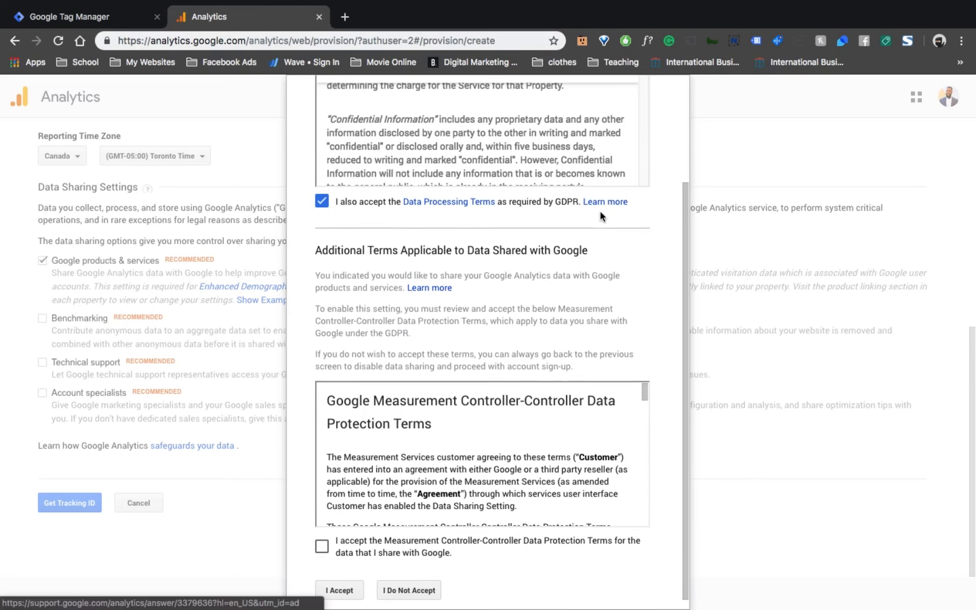
{"action": "scroll", "coordinate": [599, 209], "scroll_direction": "down", "scroll_amount": 1}
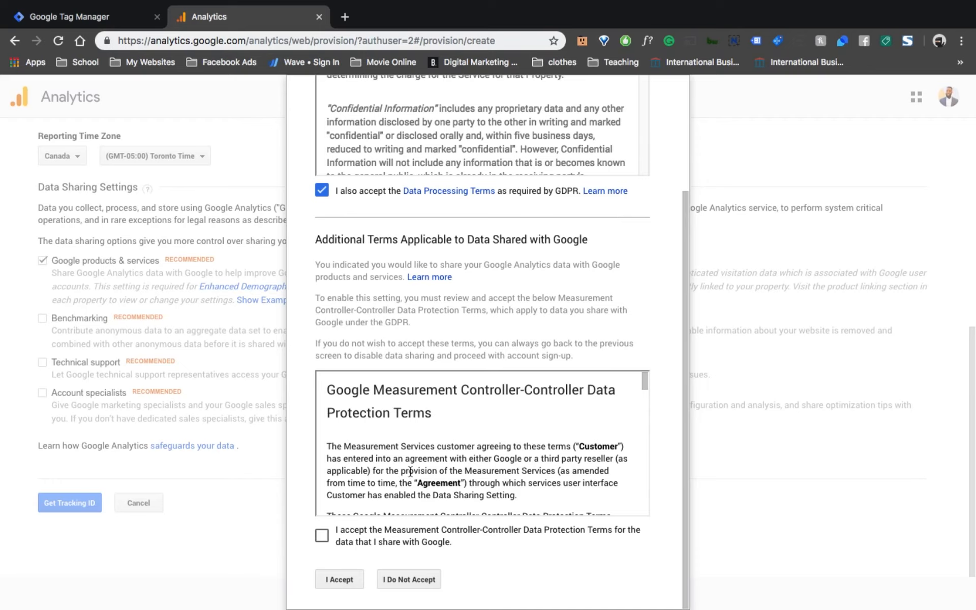
{"action": "scroll", "coordinate": [377, 456], "scroll_direction": "up", "scroll_amount": 1}
{"action": "scroll", "coordinate": [377, 456], "scroll_direction": "down", "scroll_amount": 3}
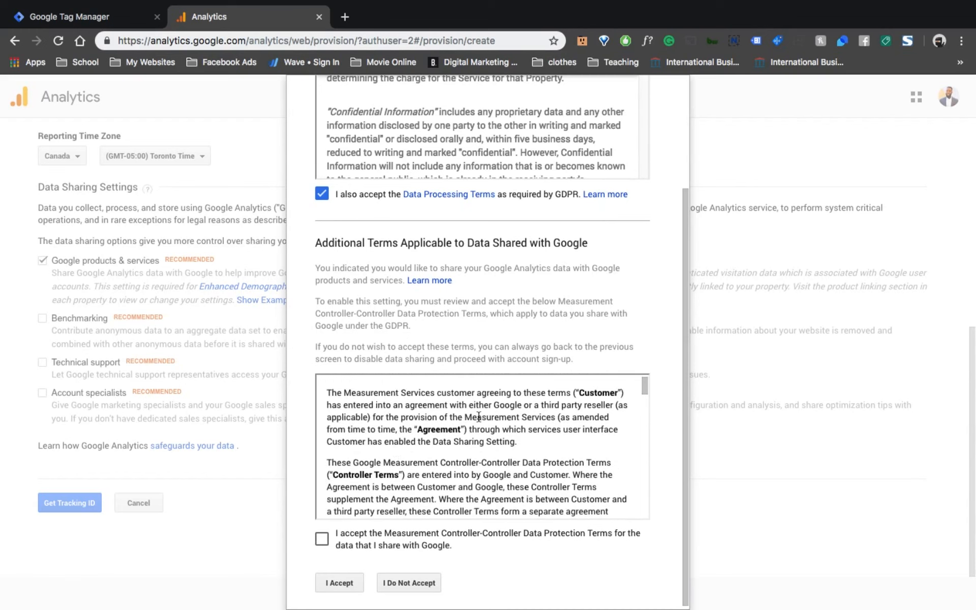
{"action": "scroll", "coordinate": [416, 434], "scroll_direction": "down", "scroll_amount": 1}
{"action": "scroll", "coordinate": [417, 435], "scroll_direction": "up", "scroll_amount": 3}
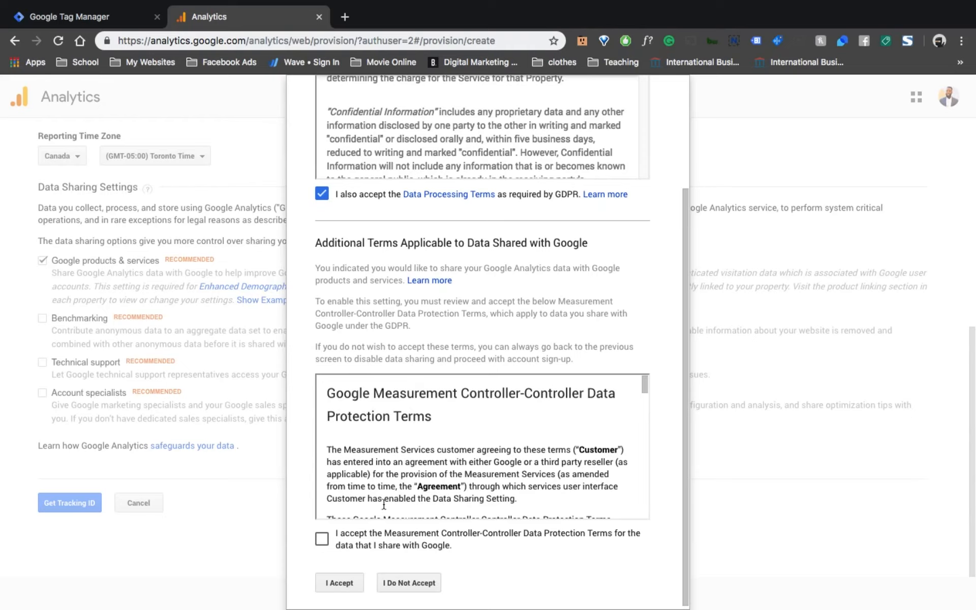
{"action": "left_click", "coordinate": [332, 536]}
{"action": "left_click", "coordinate": [334, 584]}
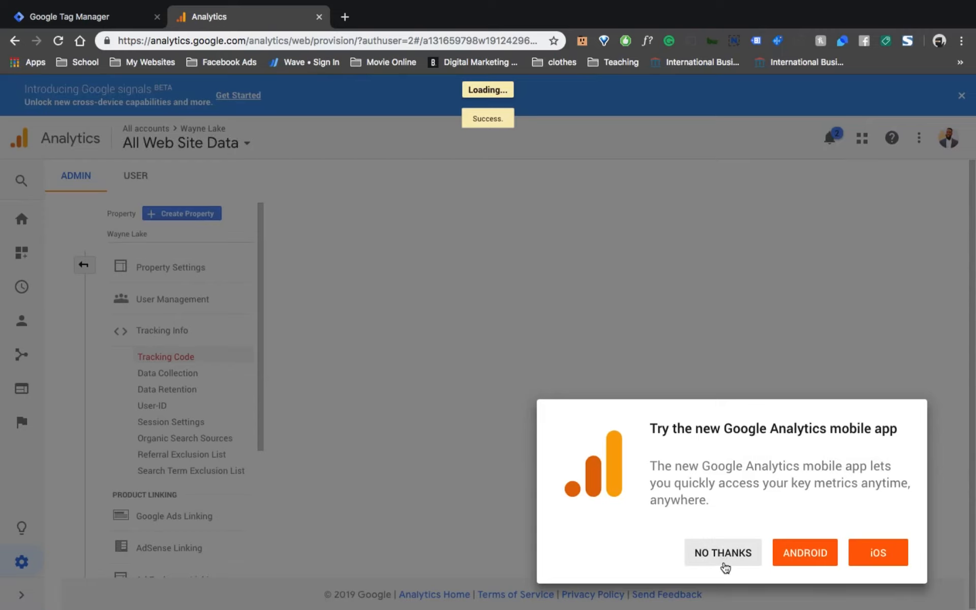
Decline the mobile app offer and return to the tracking code page.
{"action": "left_click", "coordinate": [710, 558]}
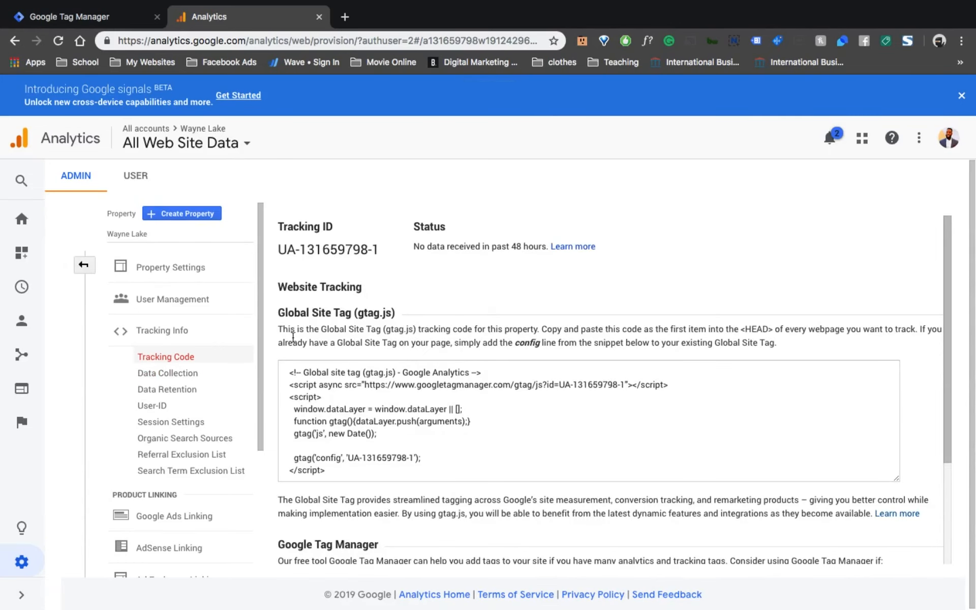
{"action": "left_click", "coordinate": [92, 17]}
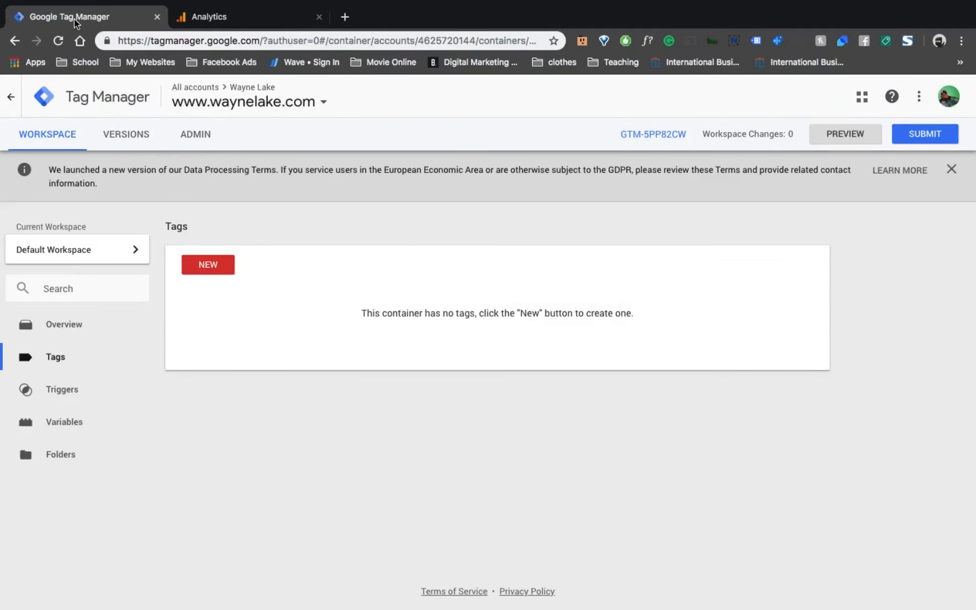
{"action": "left_click", "coordinate": [221, 20]}
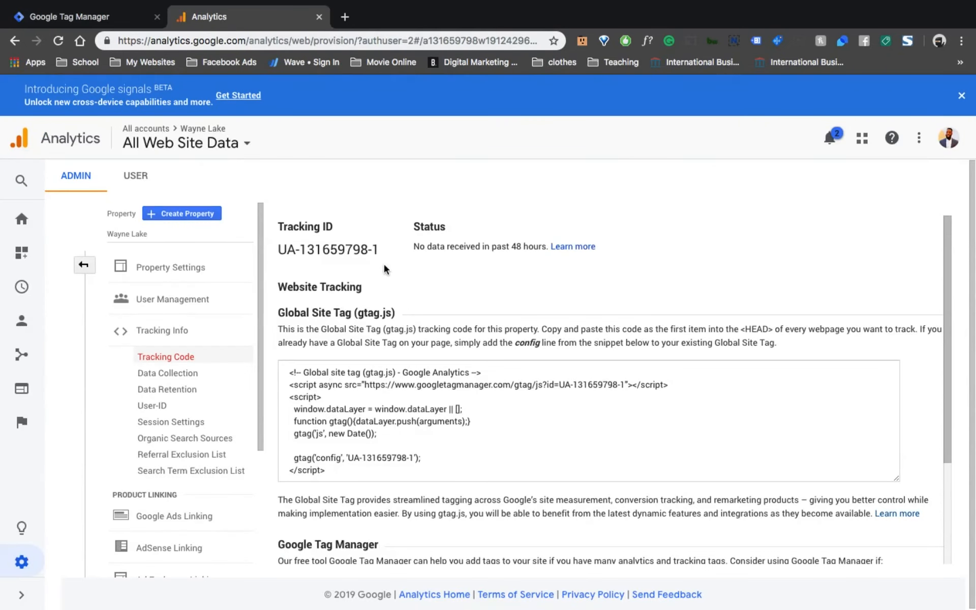
Select and copy the property's tracking ID.
{"action": "left_click_drag", "start_coordinate": [386, 247], "coordinate": [277, 249]}
{"action": "right_click", "coordinate": [291, 249]}
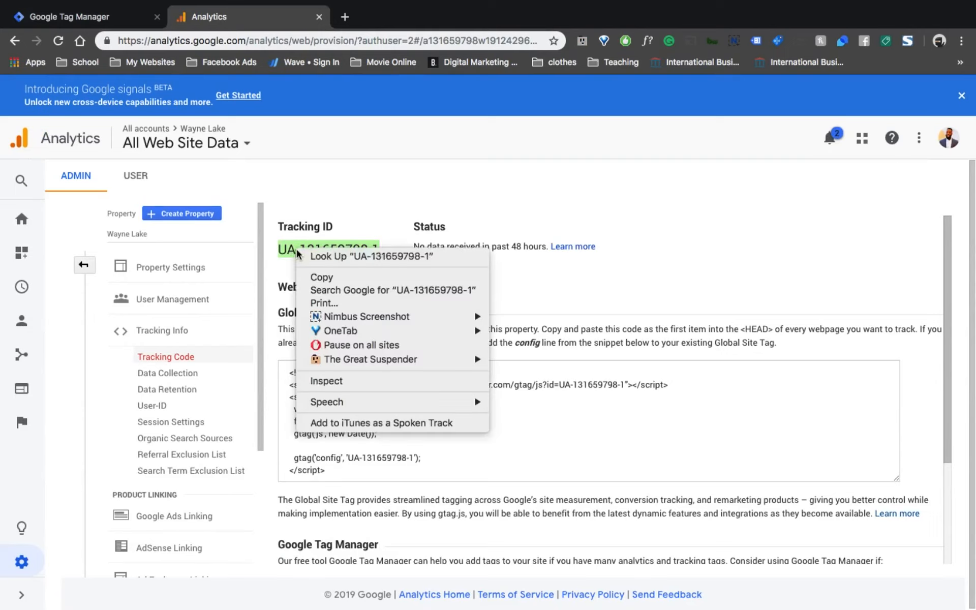
{"action": "left_click", "coordinate": [346, 277]}
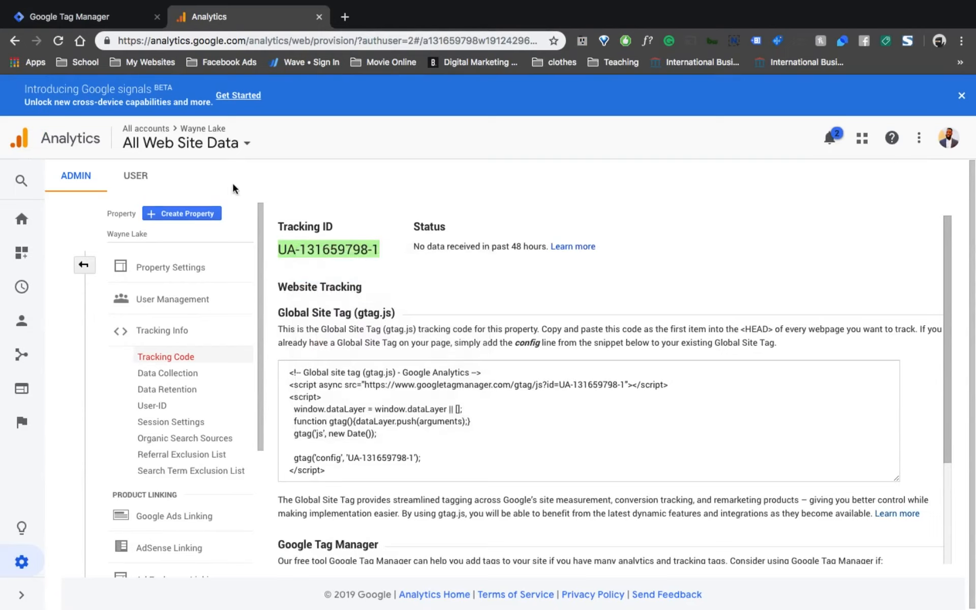
Switch to Tag Manager and start a new tag named "00 - GA - Page View".
{"action": "left_click", "coordinate": [91, 20]}
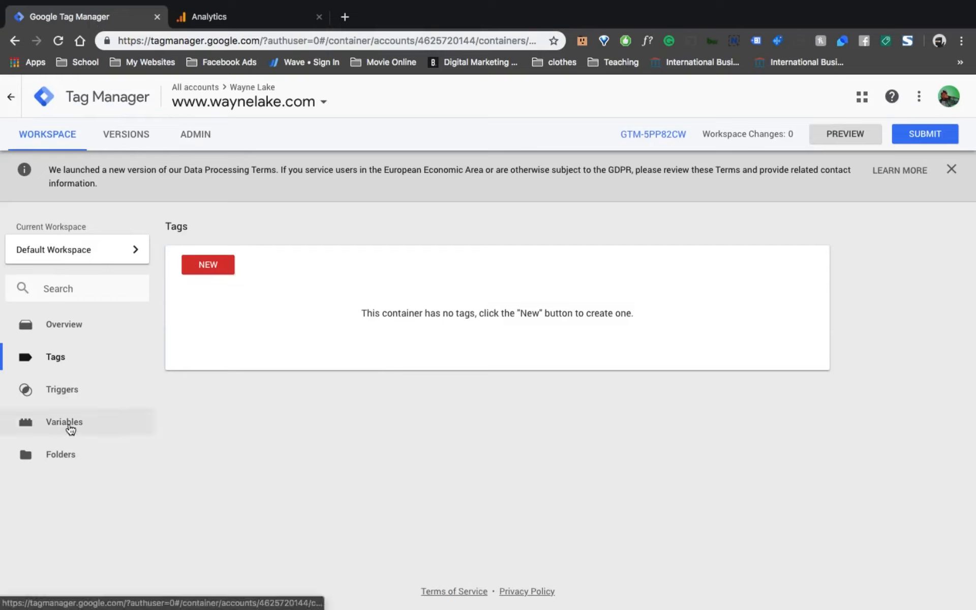
{"action": "left_click", "coordinate": [220, 264]}
{"action": "left_click", "coordinate": [269, 100]}
{"action": "type", "text": "00 - GA"}
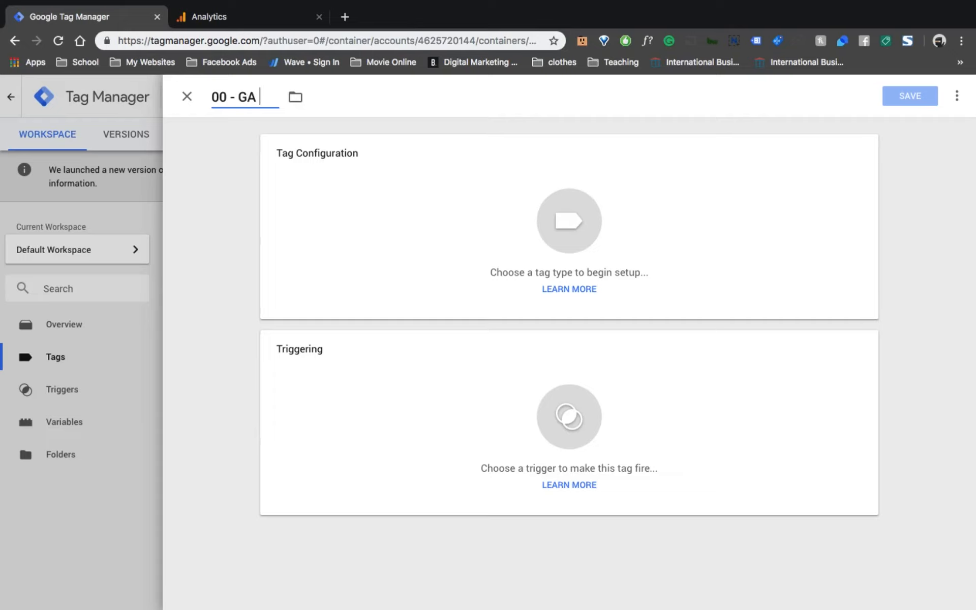
{"action": "type", "text": " - Page View"}
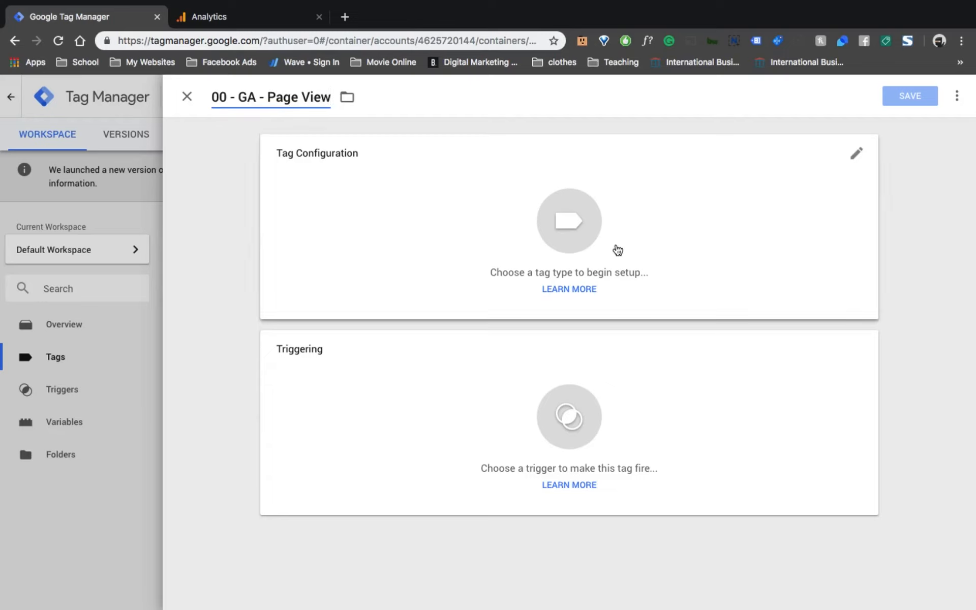
Set the tag type to Google Analytics - Universal Analytics with the Page View track type.
{"action": "left_click", "coordinate": [612, 191]}
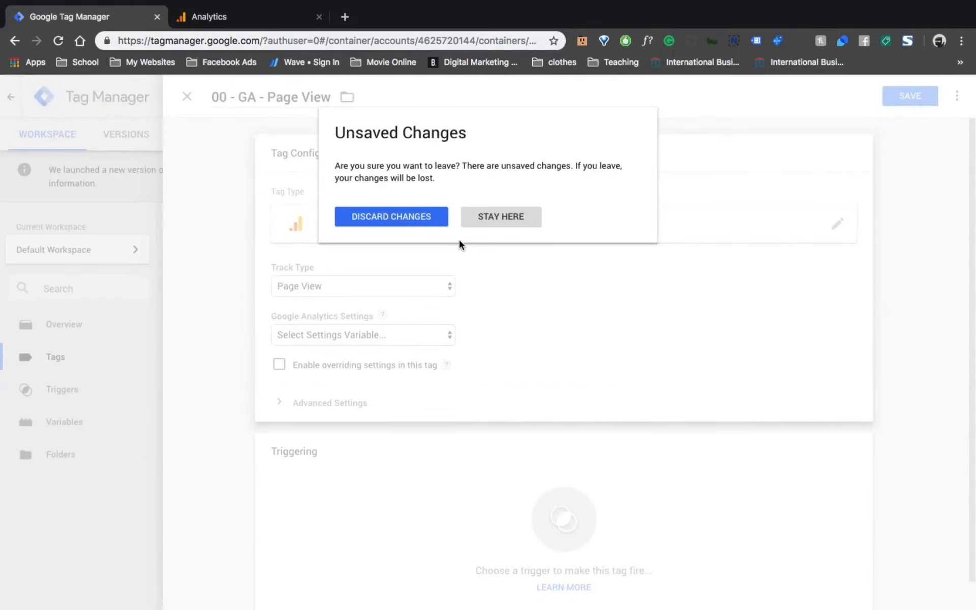
{"action": "left_click", "coordinate": [488, 221]}
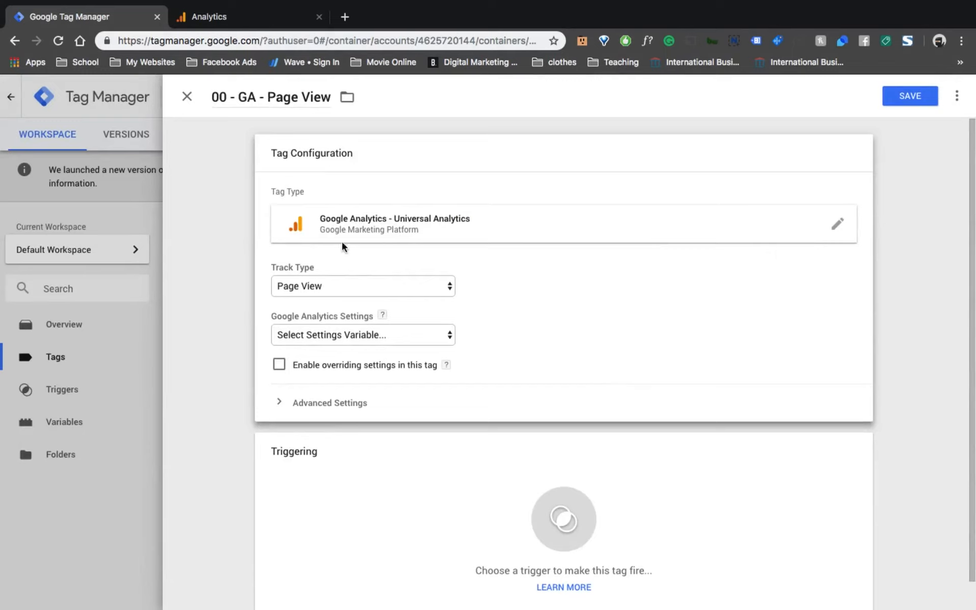
{"action": "left_click", "coordinate": [322, 286]}
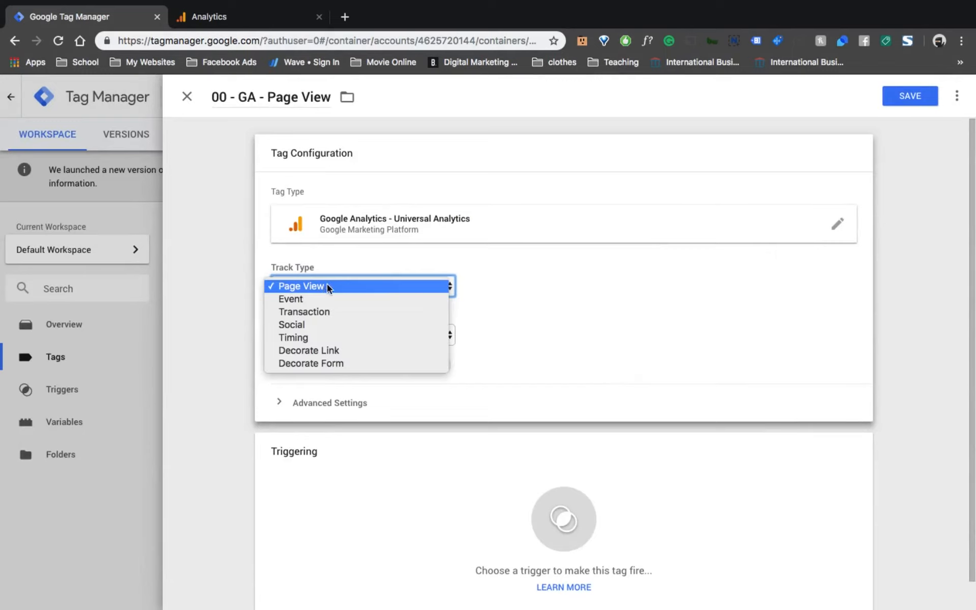
{"action": "left_click", "coordinate": [482, 274]}
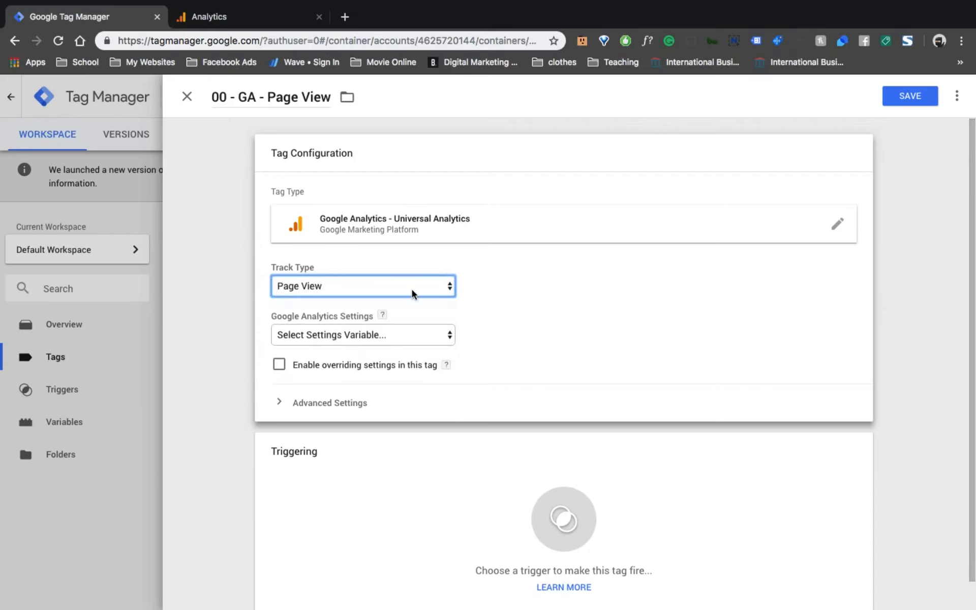
Start creating a new Google Analytics settings variable for the tag.
{"action": "left_click", "coordinate": [381, 337]}
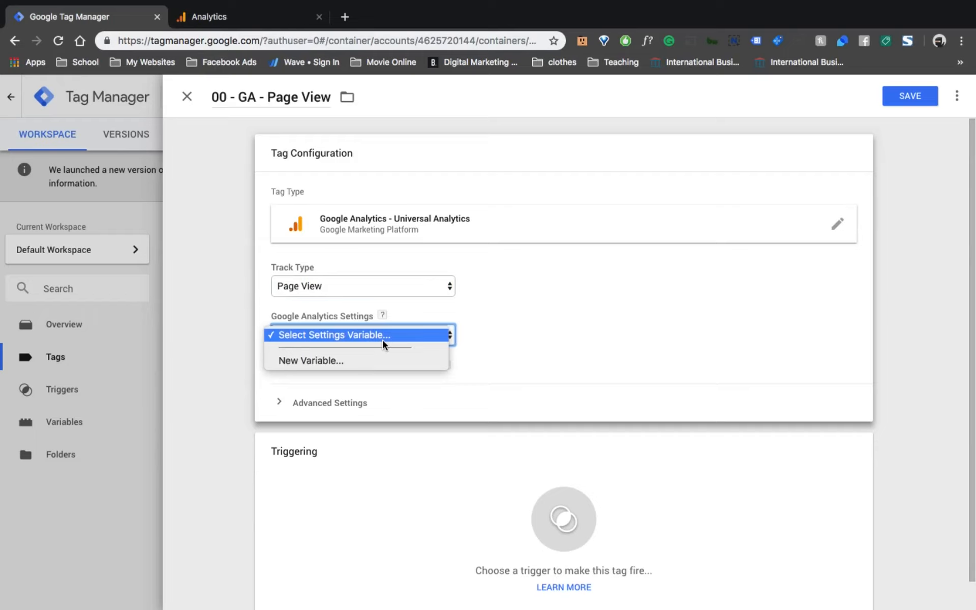
{"action": "left_click", "coordinate": [328, 319]}
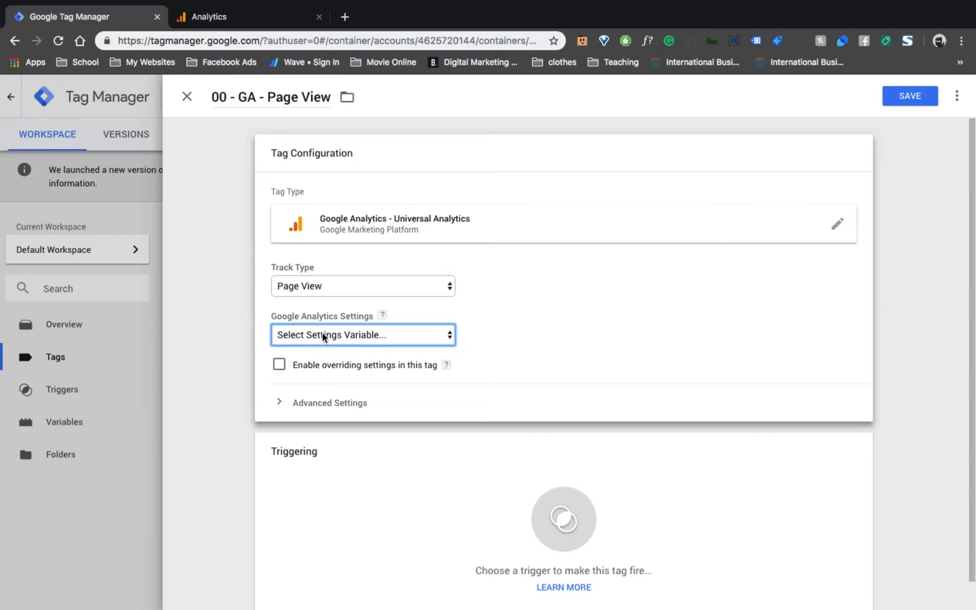
{"action": "left_click", "coordinate": [298, 337]}
{"action": "left_click", "coordinate": [319, 361]}
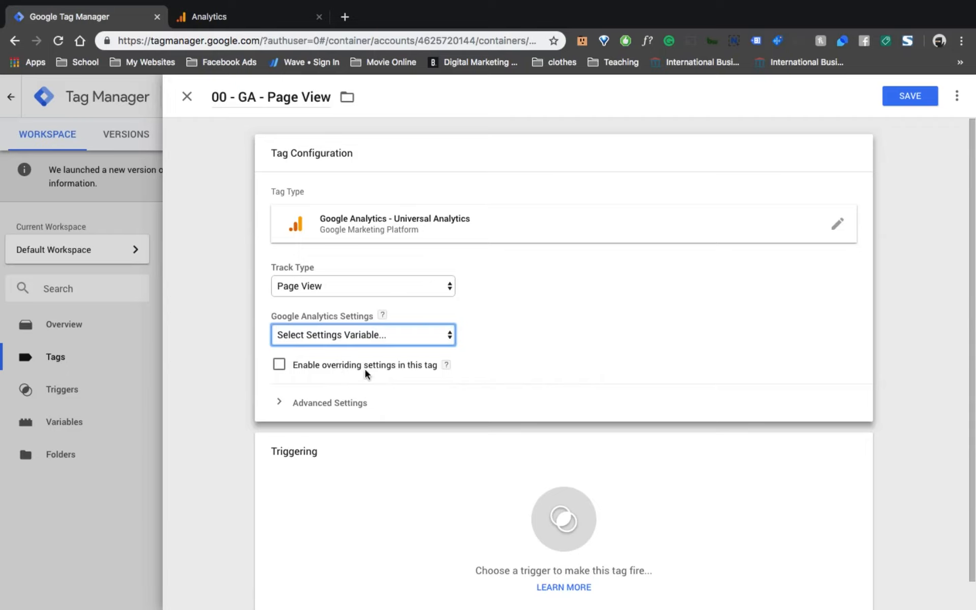